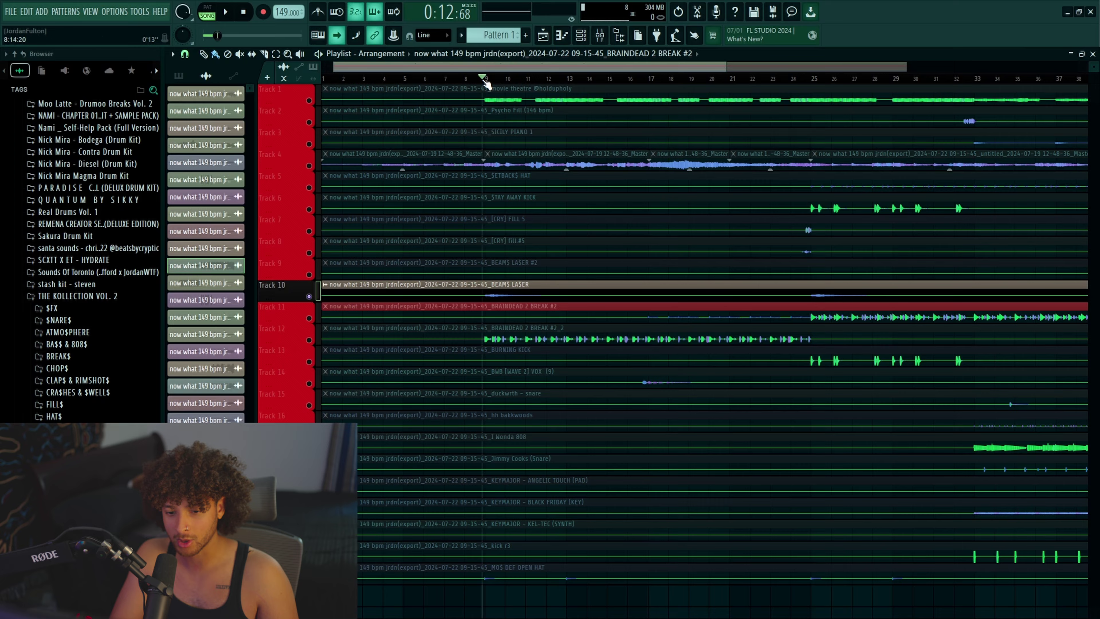
Step: Add Fruity Delay 3 to the first effect slot of mixer Insert 9
scroll(486, 82, "up", 3)
key("space")
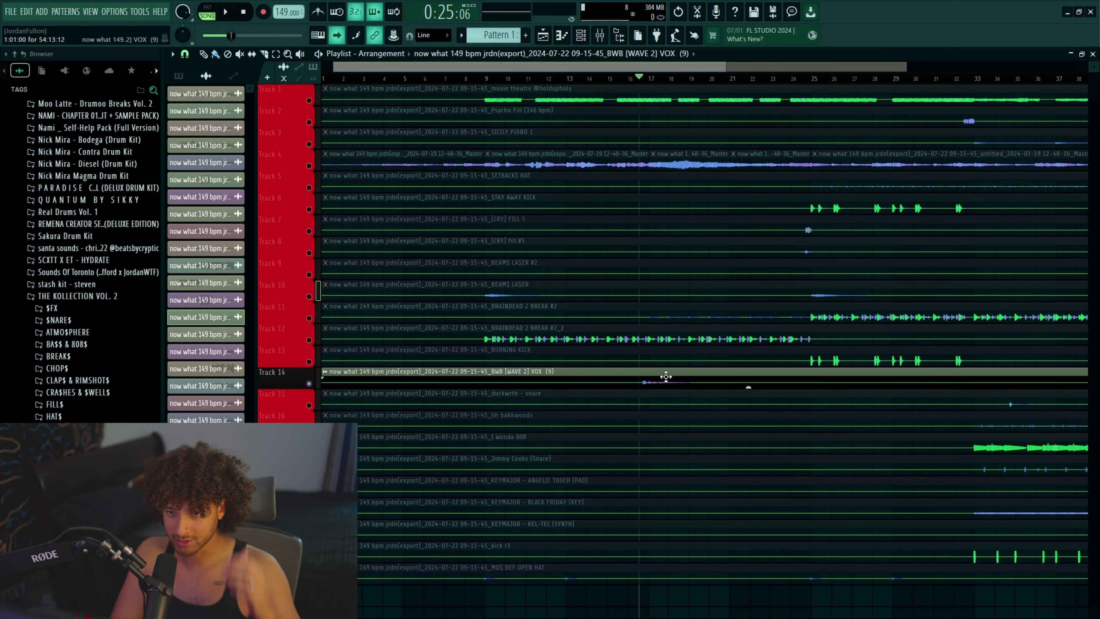
key("F9")
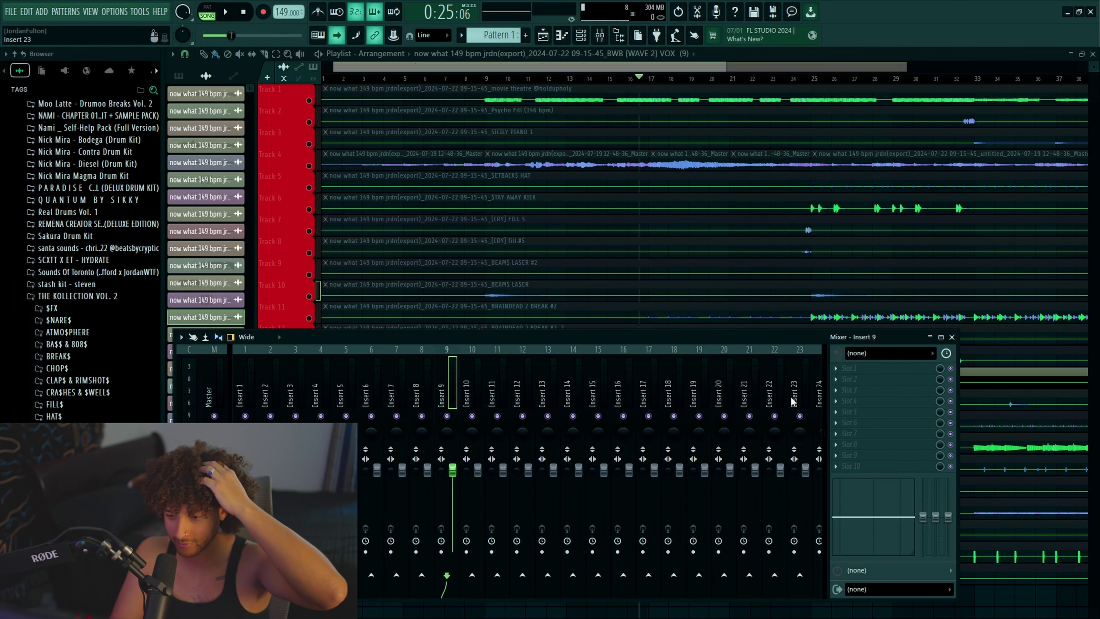
left_click(863, 354)
left_click(842, 369)
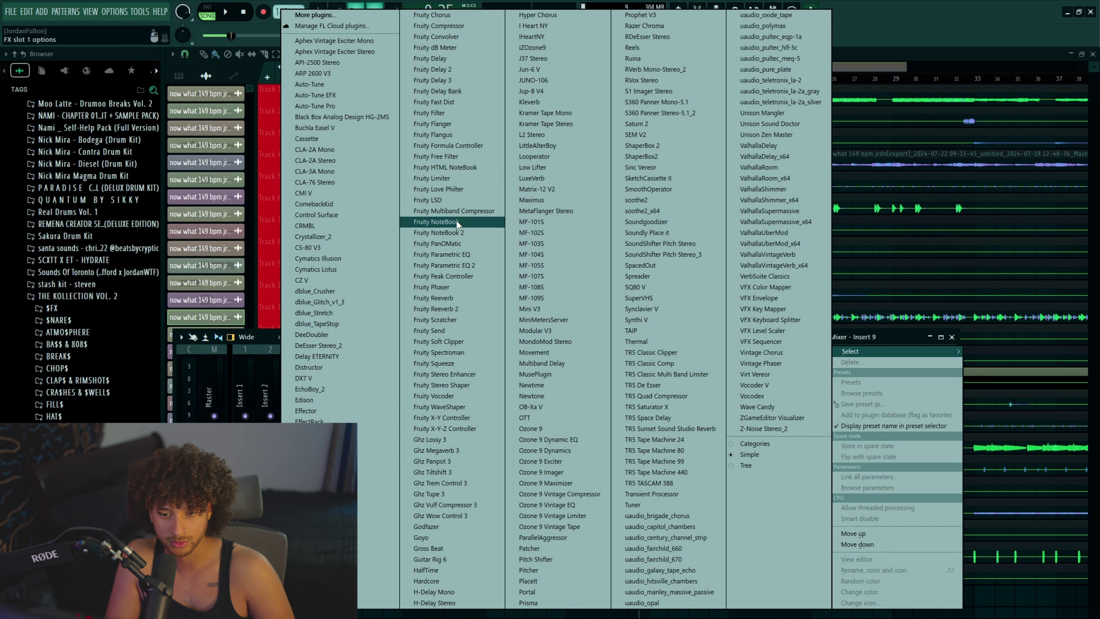
left_click(435, 80)
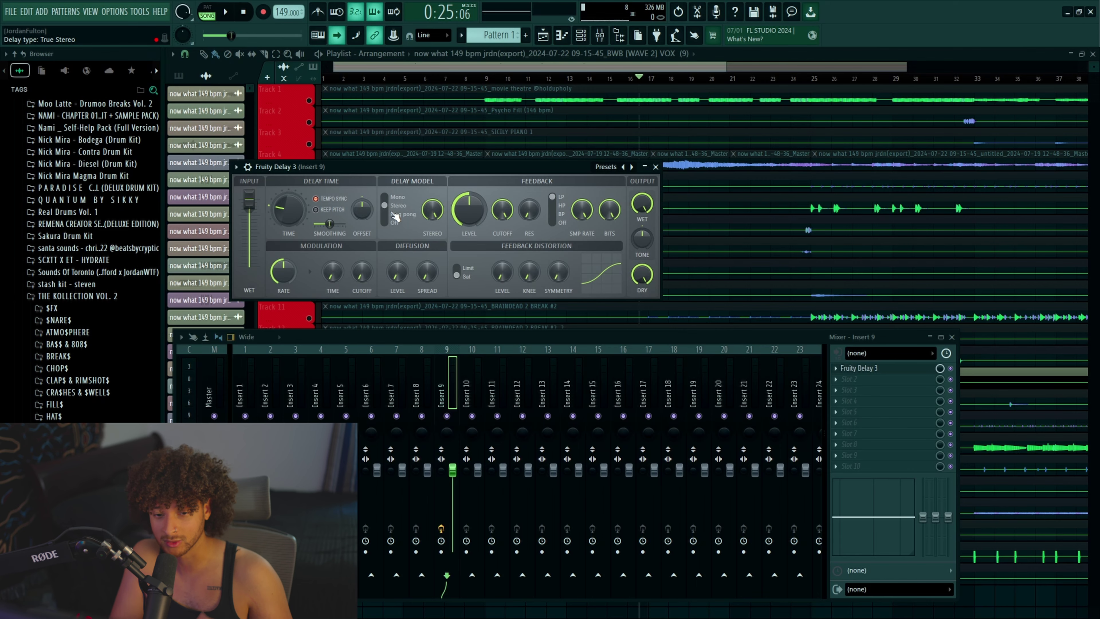
Step: Create an automation clip for the delay time of Fruity Delay 3 on Insert 9
left_click_drag(399, 182, 503, 267)
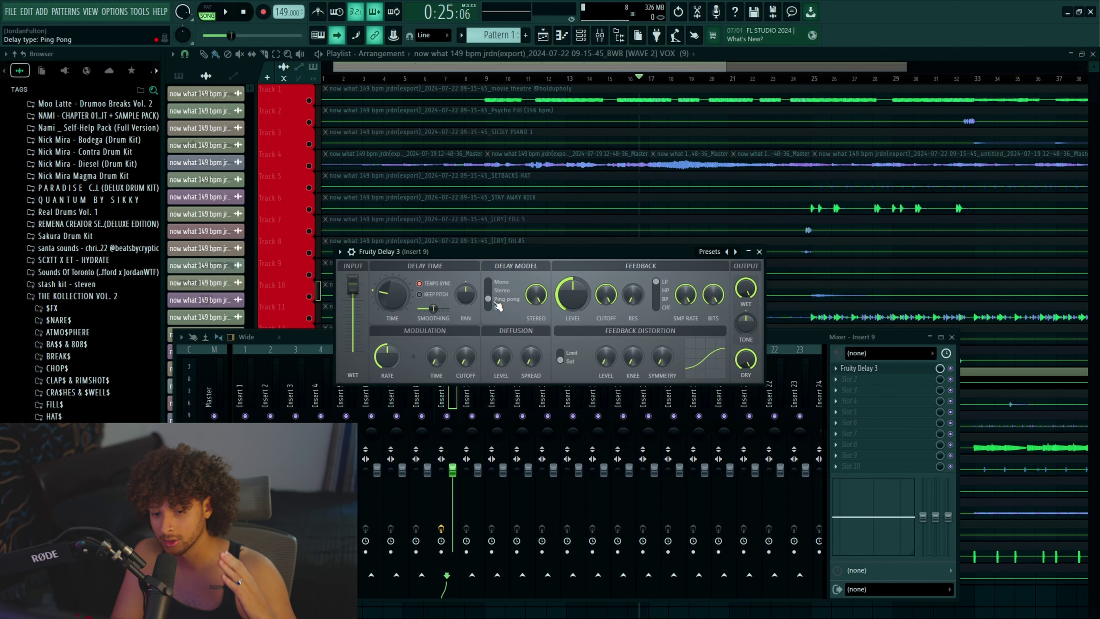
right_click(395, 294)
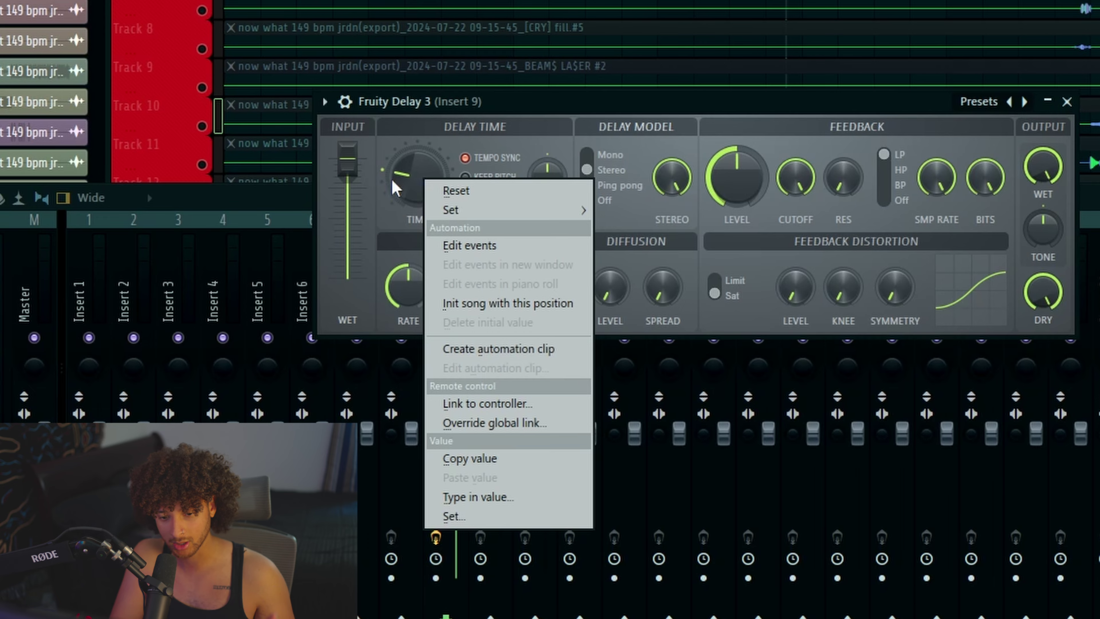
right_click(392, 181)
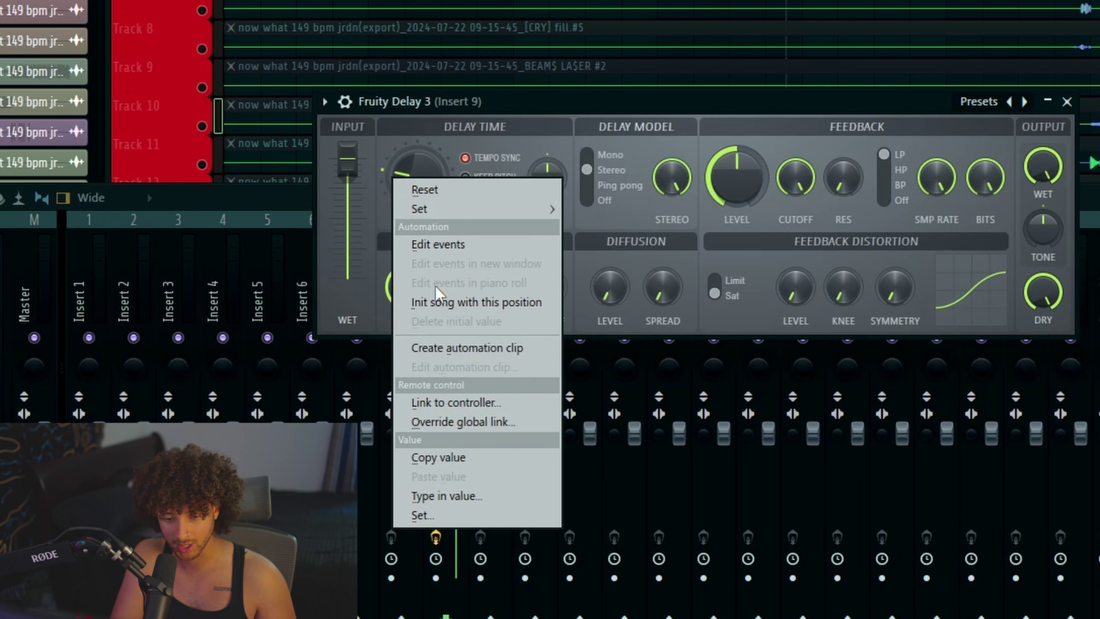
left_click(467, 348)
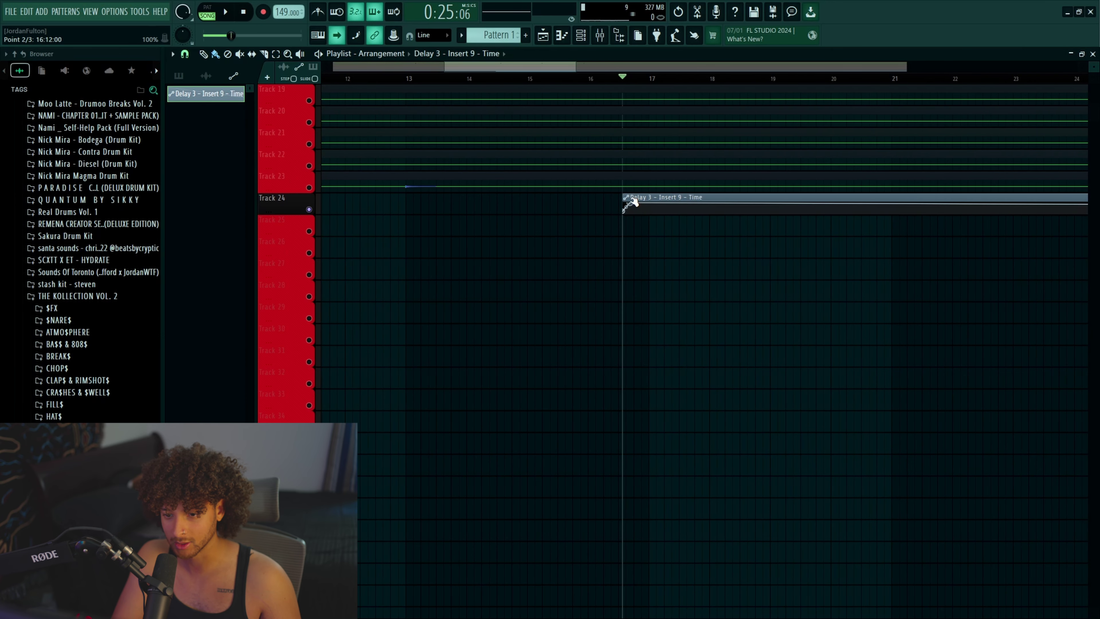
Step: Shape the start of the delay time automation clip into an alternating rise and fall by adding and moving points
right_click(732, 206)
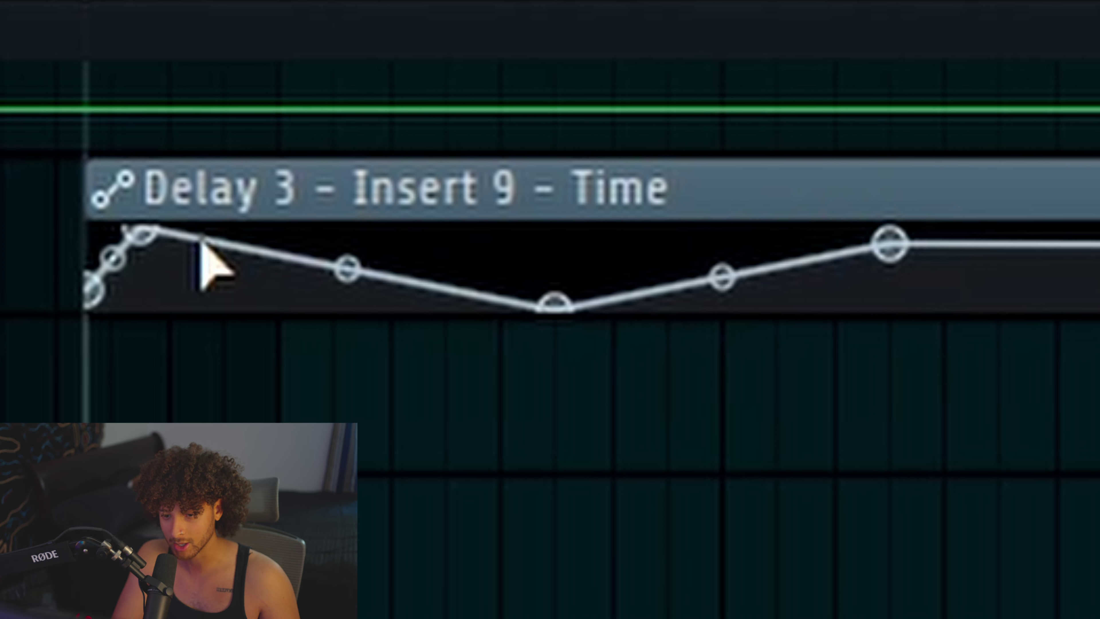
left_click_drag(630, 203, 648, 203)
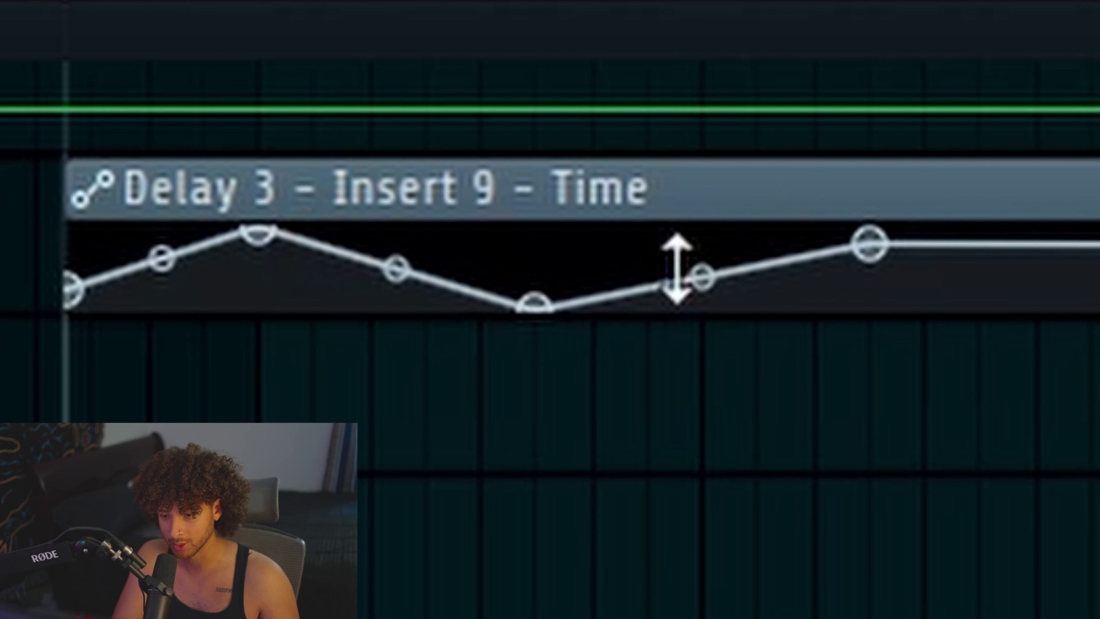
left_click_drag(870, 242, 871, 173)
right_click(1056, 255)
left_click_drag(1060, 257, 1099, 359)
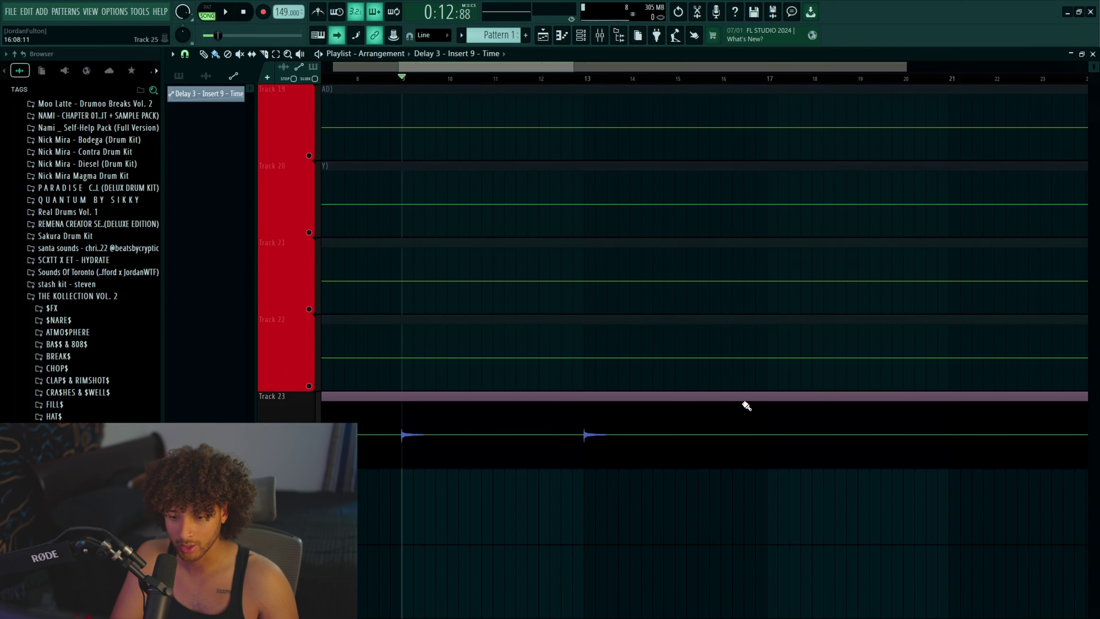
Step: Examine the drum, bass, melody and effect stems across the arrangement, including the section change at bar 25
scroll(712, 450, "up", 3)
scroll(719, 467, "down", 3)
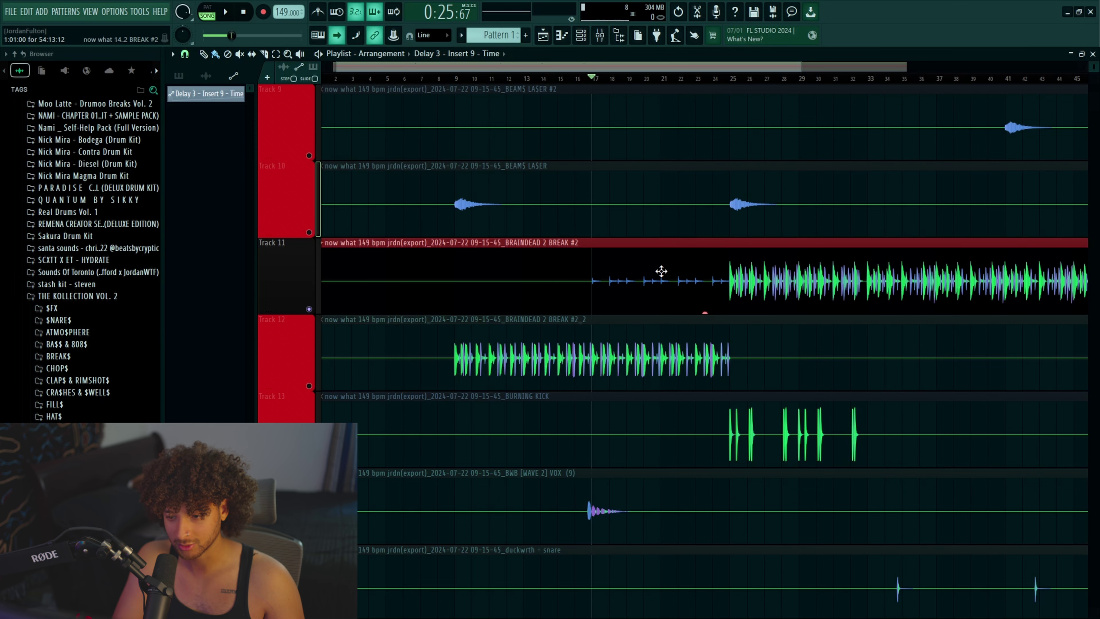
scroll(661, 271, "down", 2)
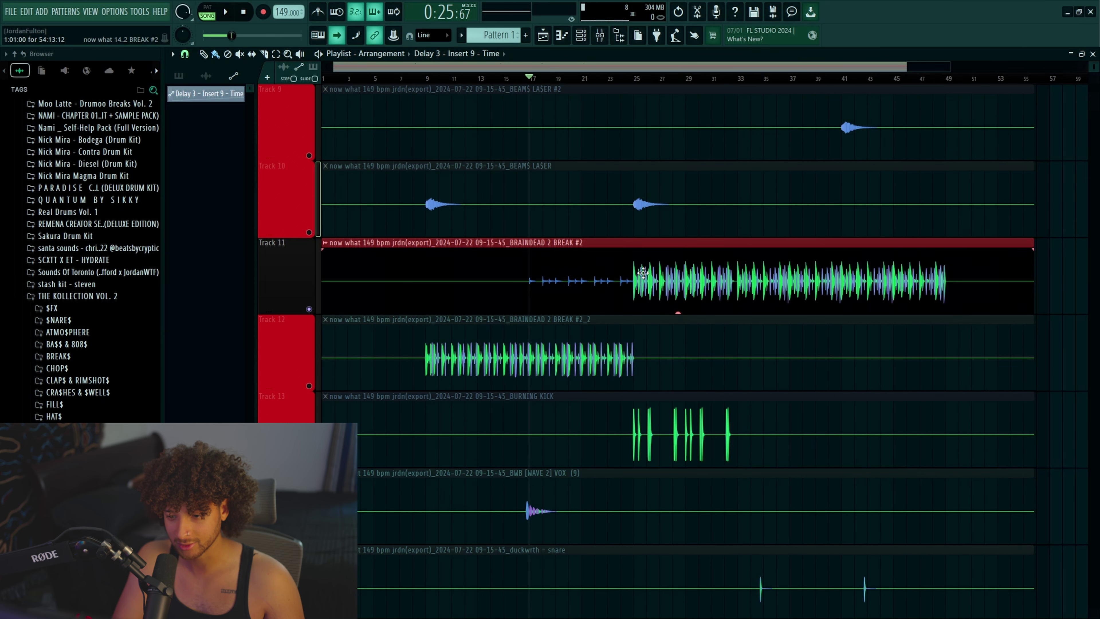
scroll(768, 350, "down", 2)
scroll(711, 312, "down", 7)
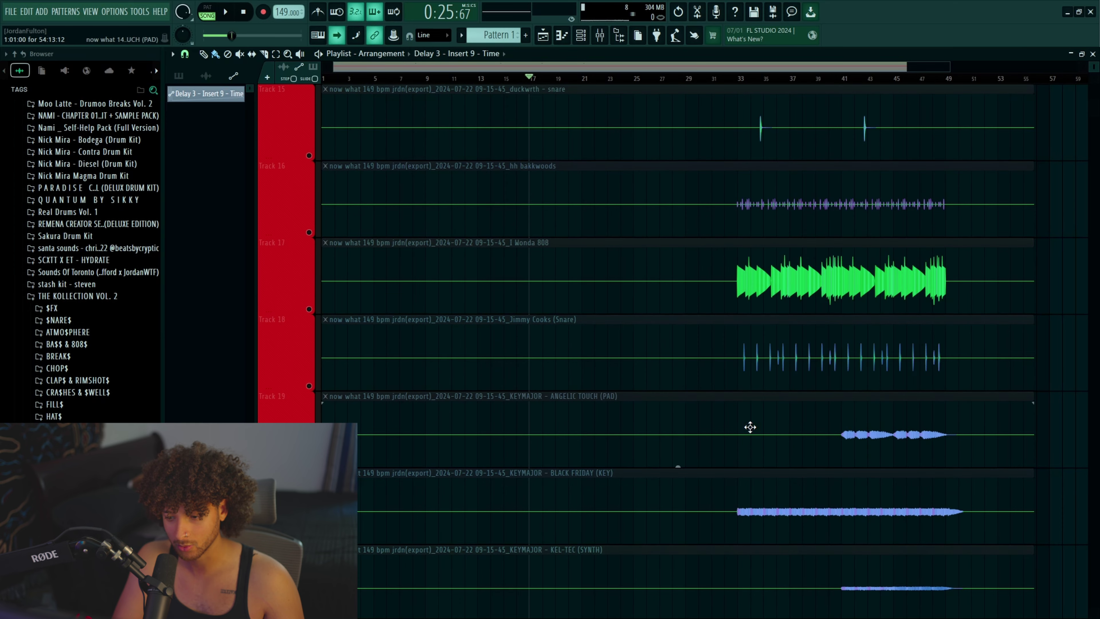
left_click_drag(939, 551, 757, 257)
scroll(757, 258, "up", 17)
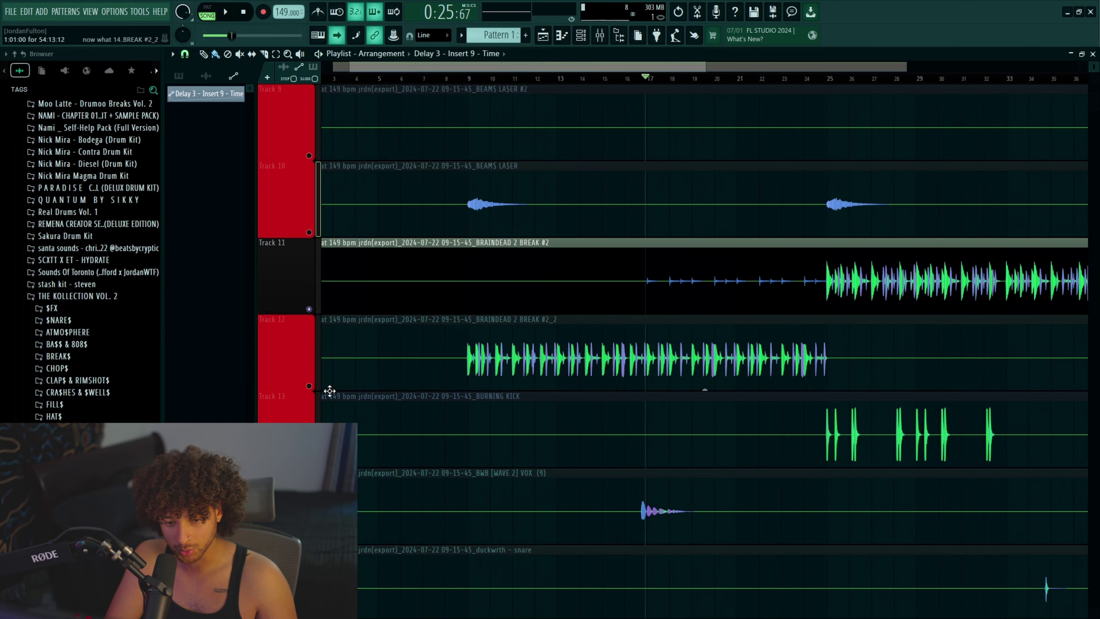
scroll(320, 390, "up", 3)
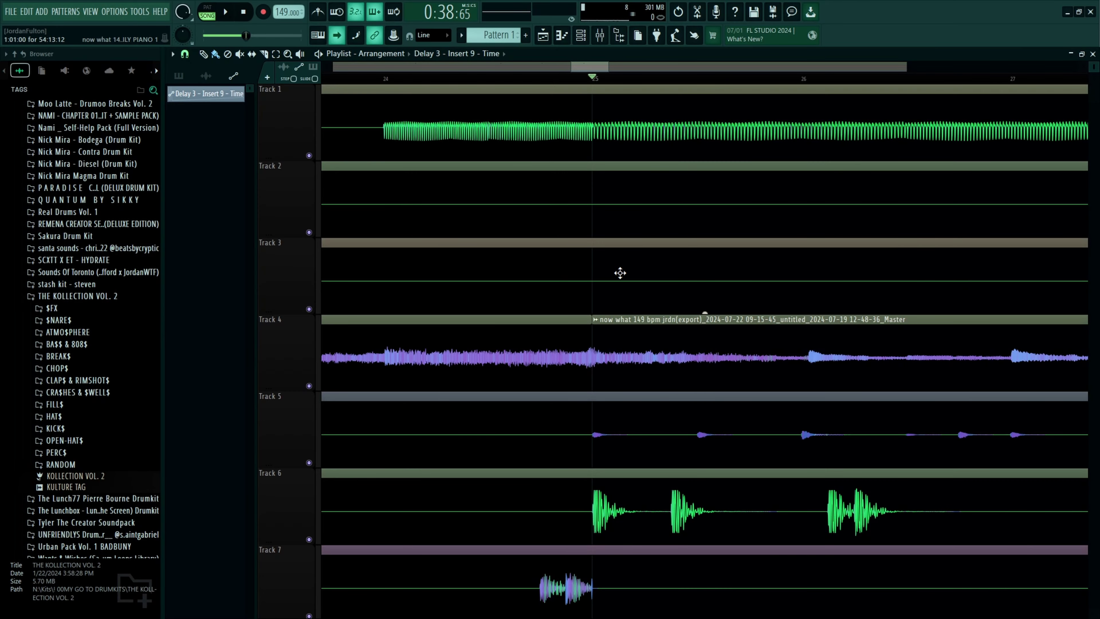
scroll(620, 272, "down", 2, "ctrl")
scroll(547, 176, "down", 3, "ctrl")
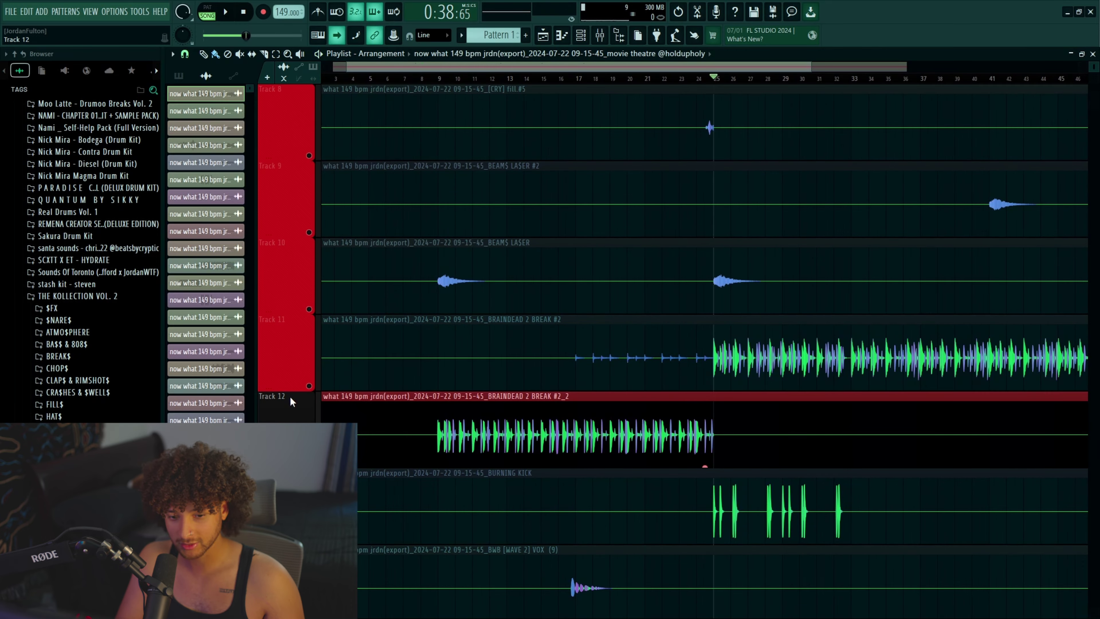
Step: Solo the BRAINDEAD 2 BREAK #2 stem on track 11 and play it from bar 25
right_click(310, 386)
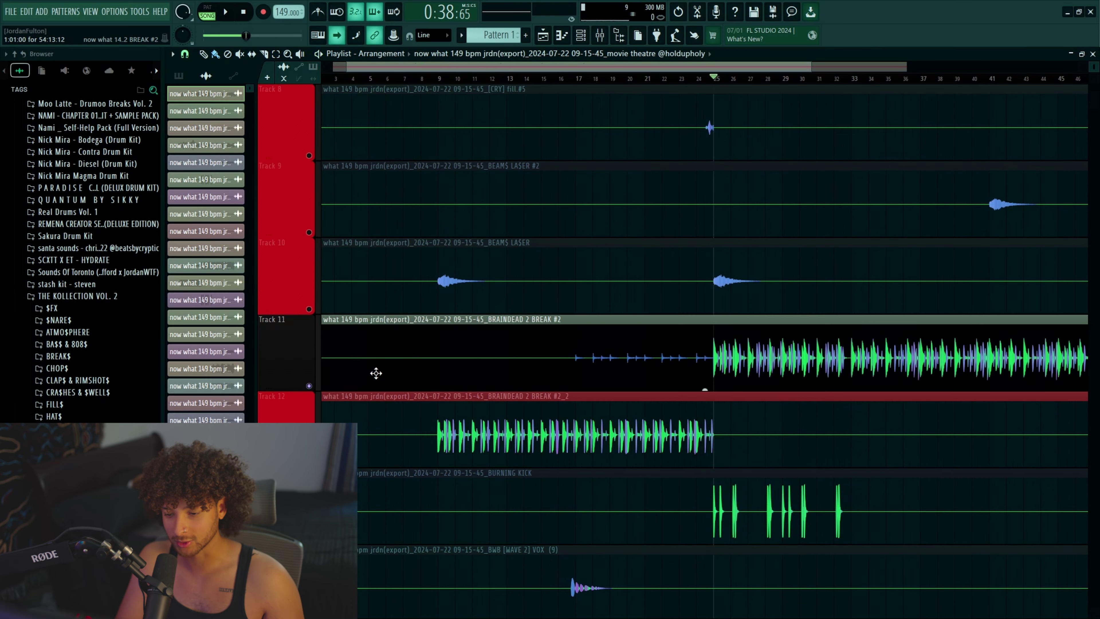
scroll(538, 355, "up", 3)
scroll(612, 385, "up", 3)
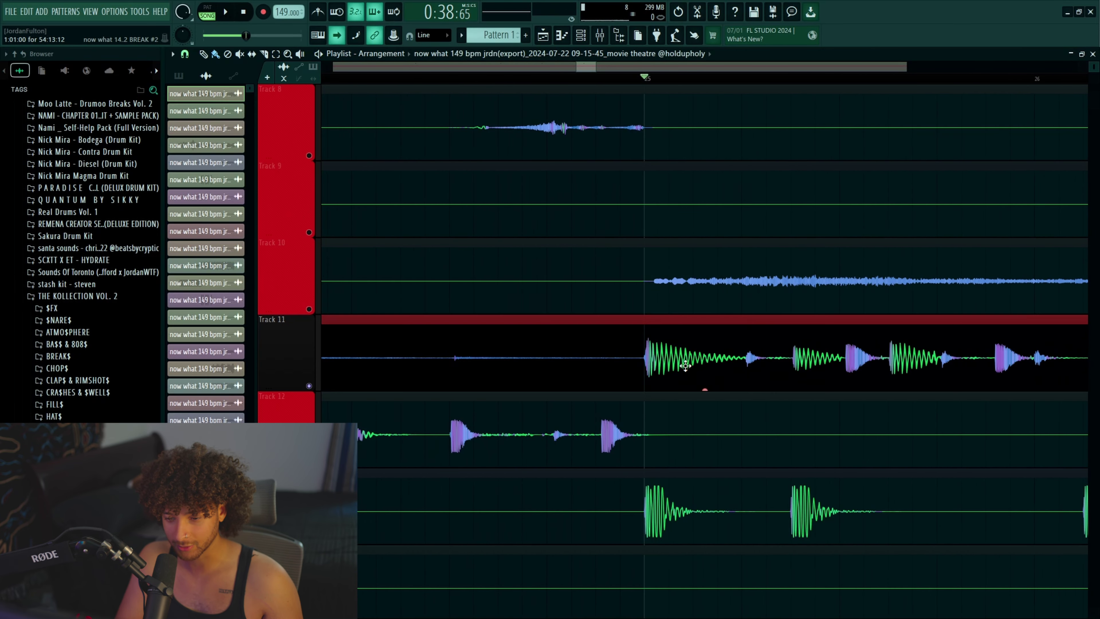
scroll(612, 384, "down", 6)
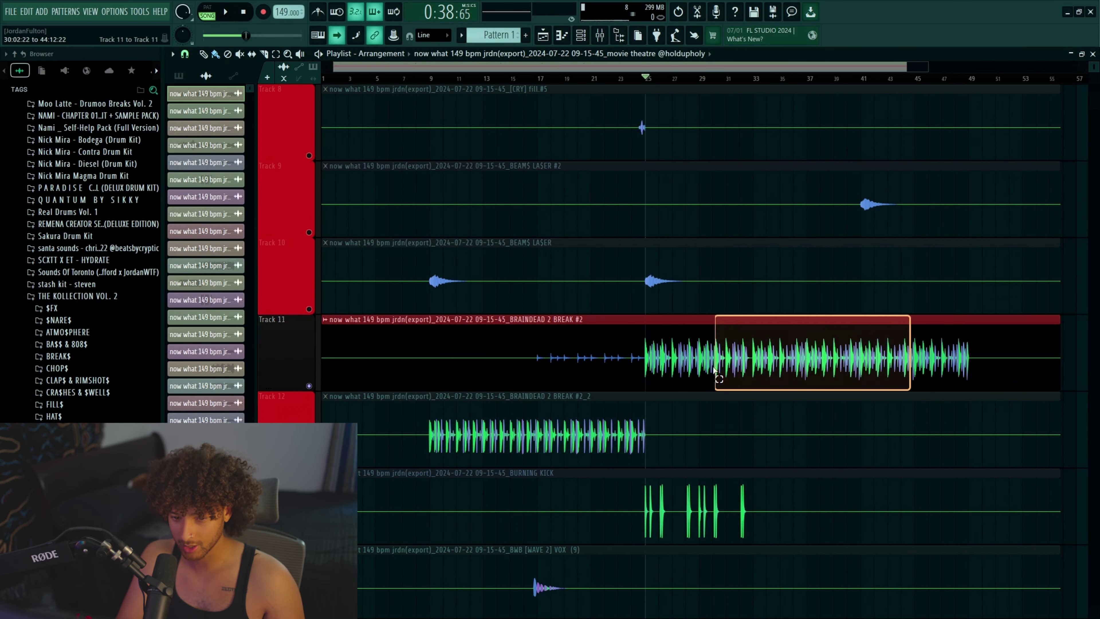
left_click(649, 426)
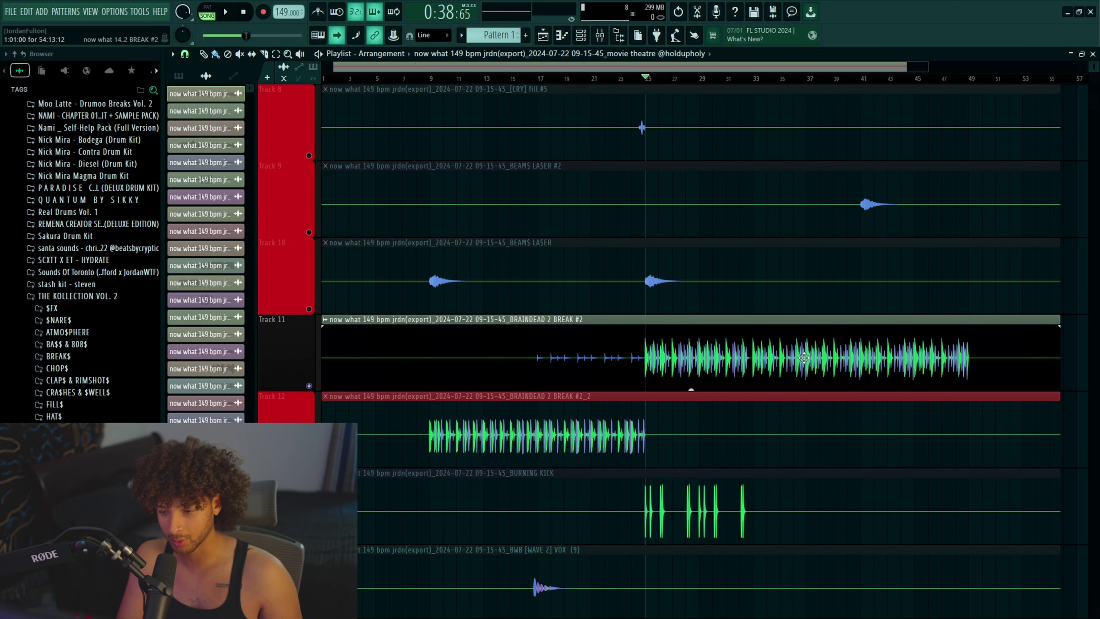
left_click_drag(632, 369, 633, 367)
scroll(650, 330, "up", 1)
key("space")
Step: Audition the BURNING KICK stem from bar 25, switching the break stem on track 11 off and on for comparison
scroll(745, 364, "up", 3)
scroll(763, 404, "down", 2)
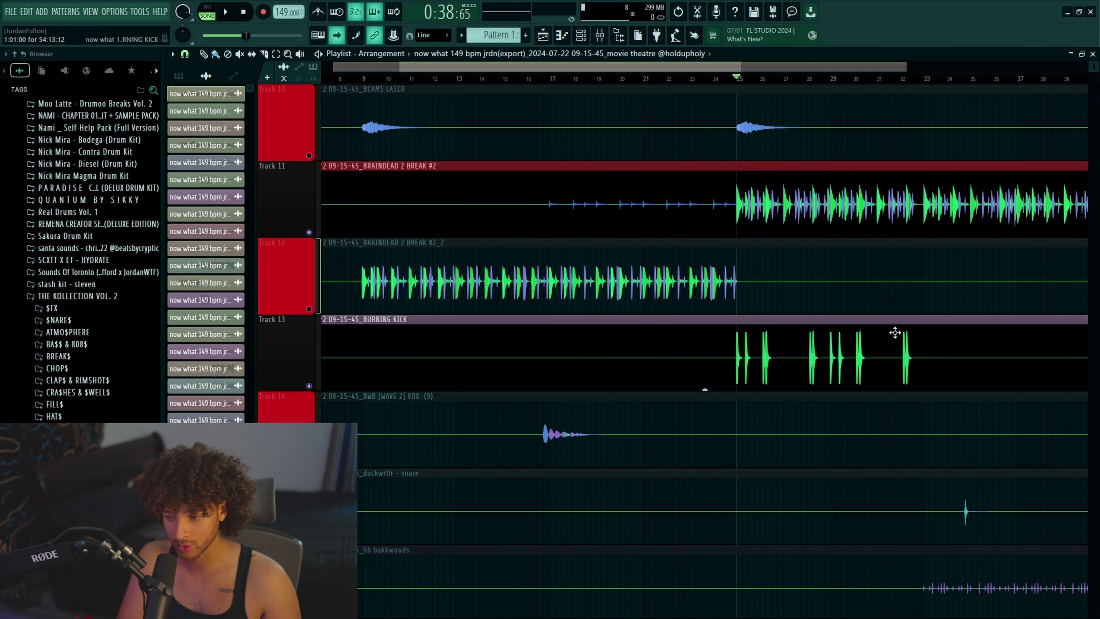
scroll(895, 332, "up", 5, "ctrl")
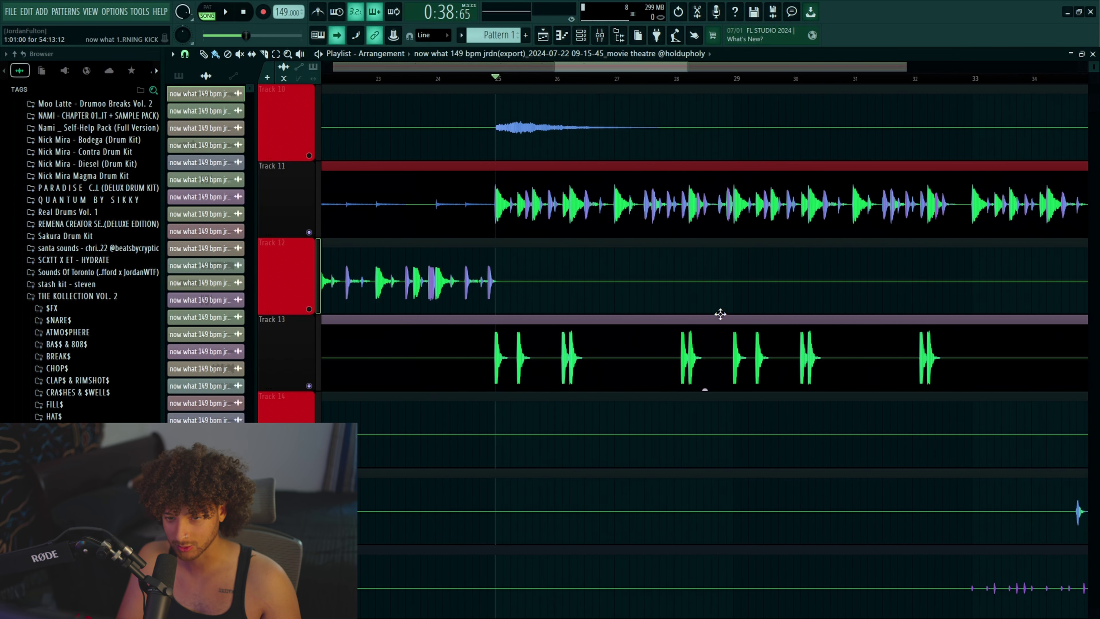
key("space")
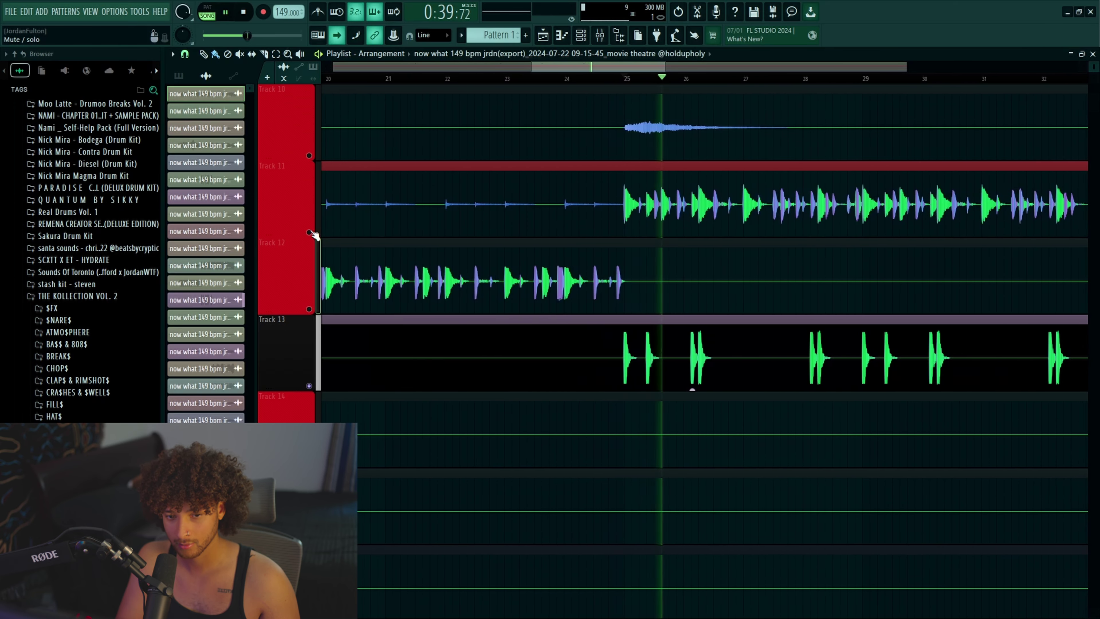
key("space")
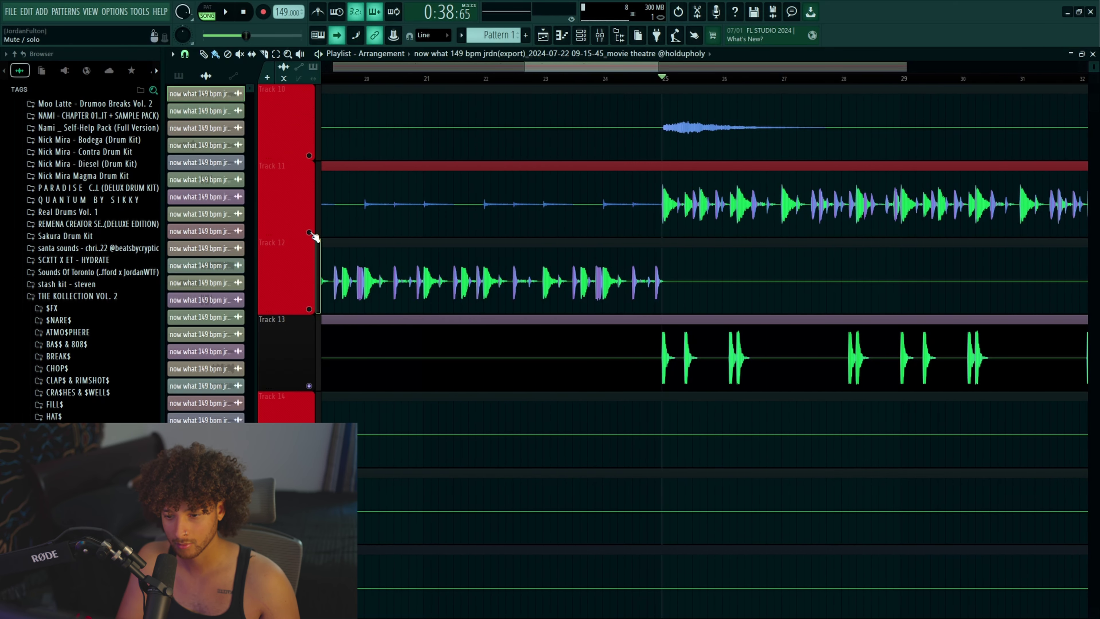
left_click(310, 232)
key("space")
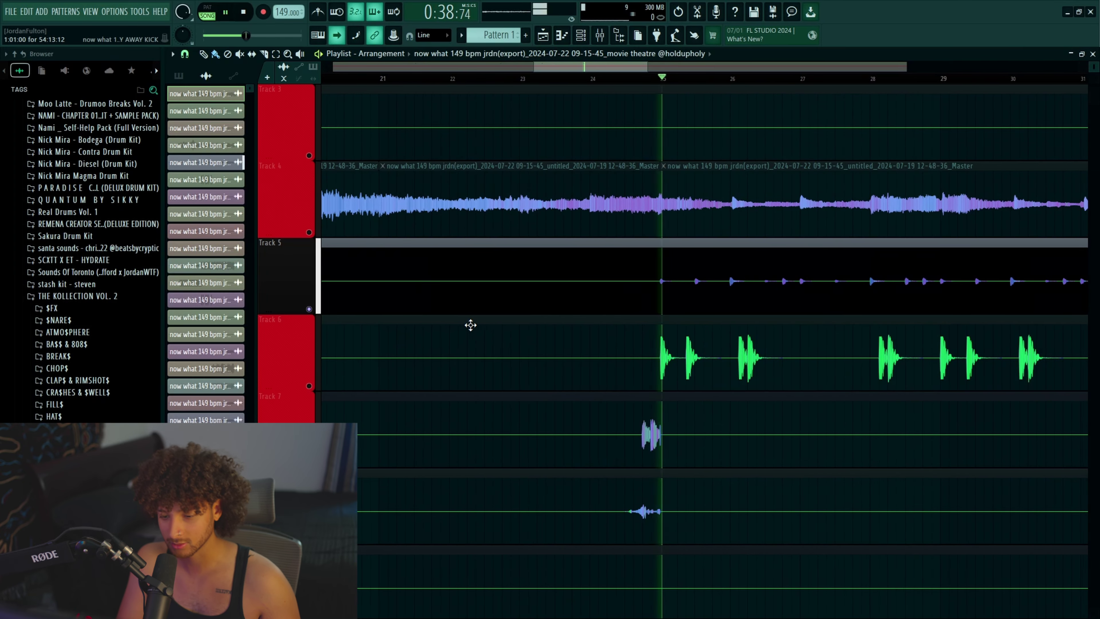
key("space")
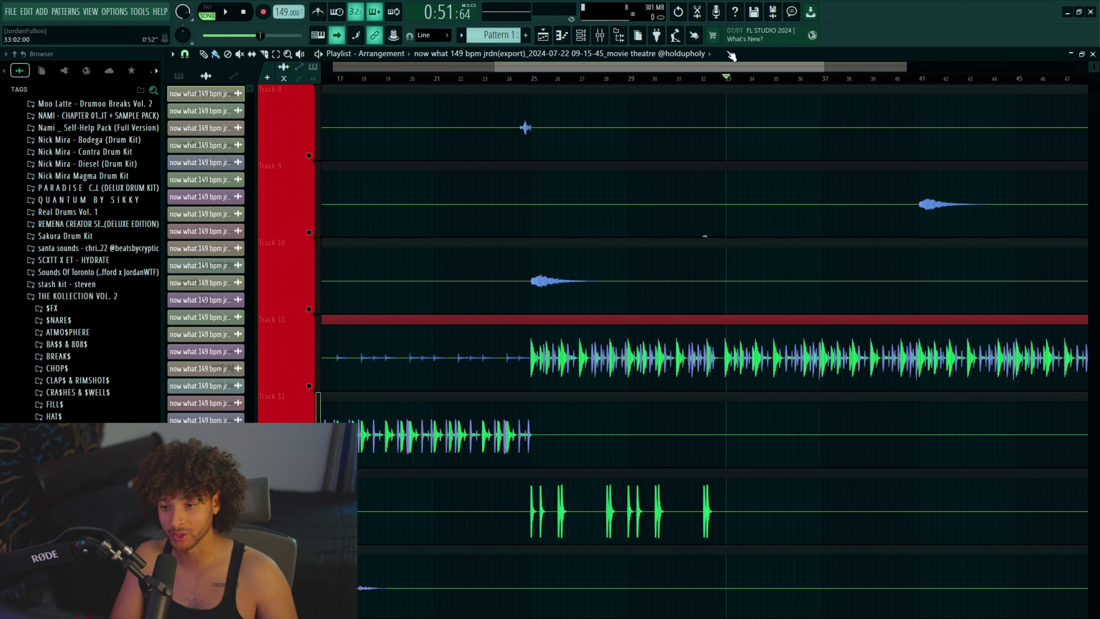
Step: Unmute the untitled Master sample stem on track 4 and inspect its section after bar 25
scroll(651, 287, "down", 5)
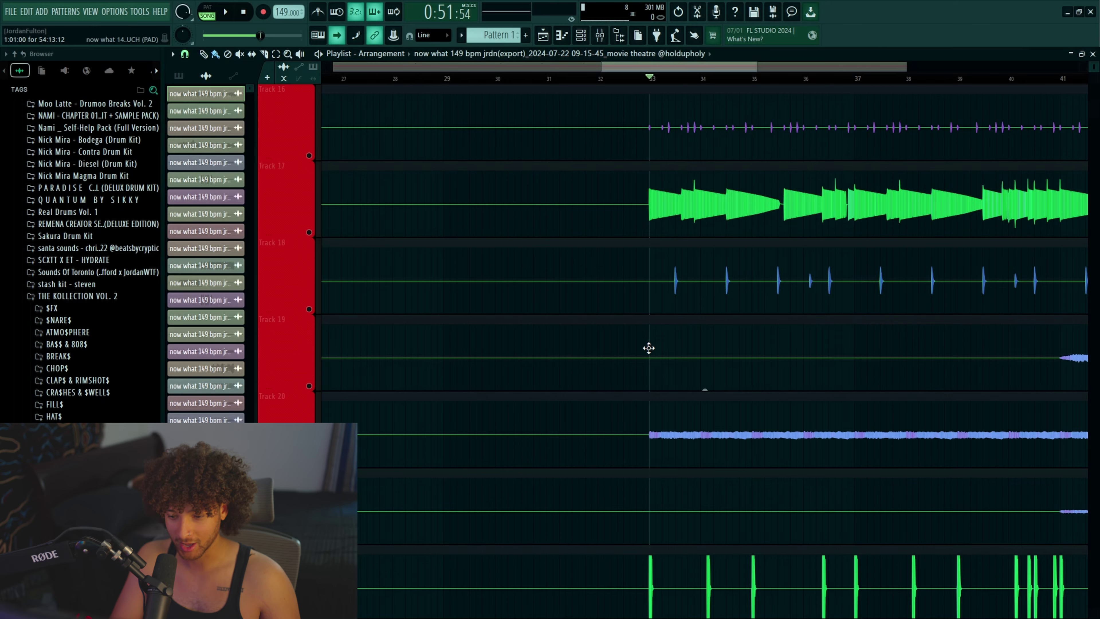
scroll(582, 380, "up", 10)
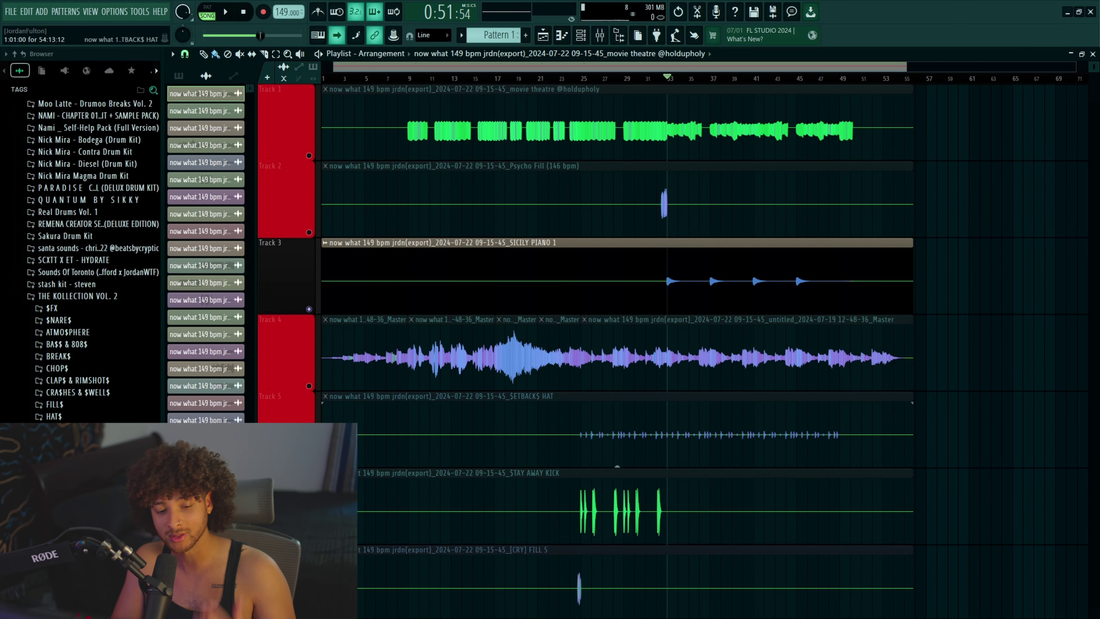
left_click(309, 385)
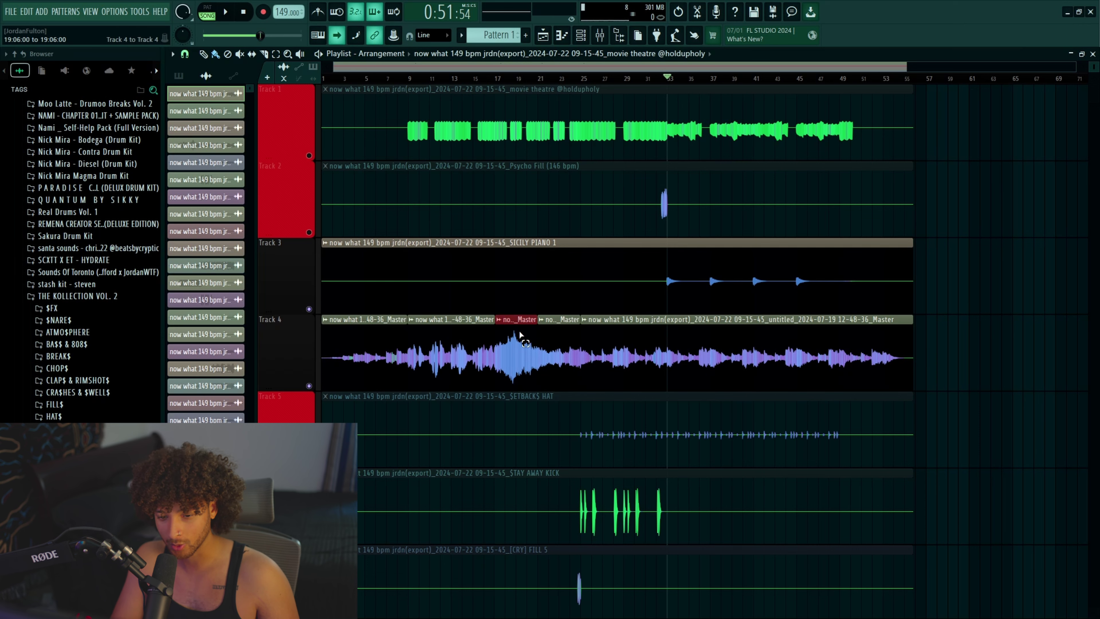
scroll(962, 277, "down", 1)
left_click_drag(962, 304, 599, 260)
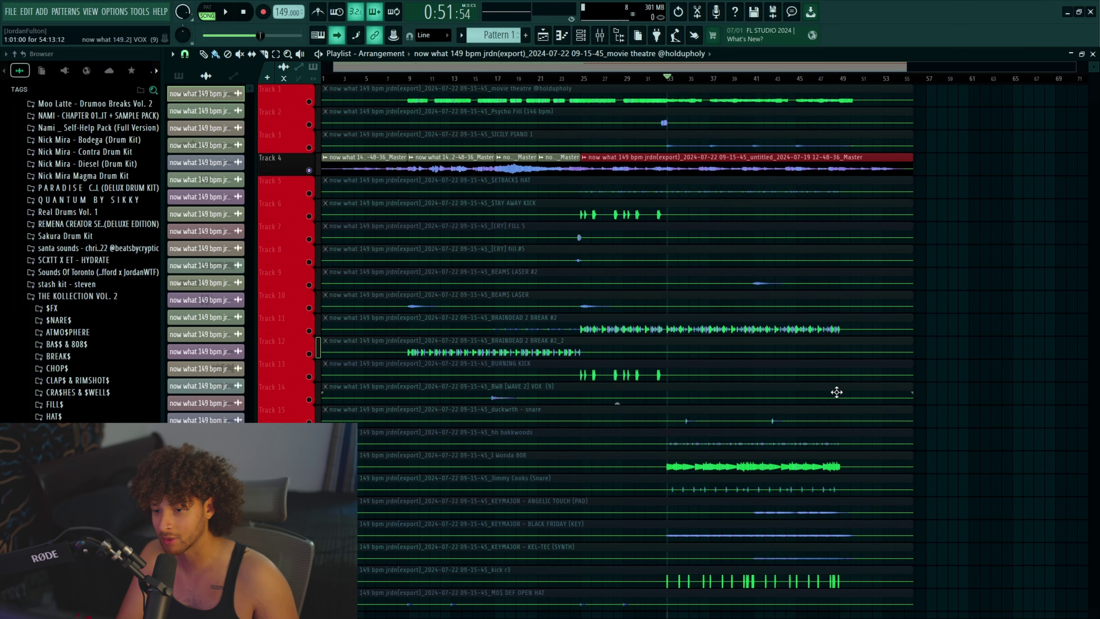
left_click_drag(868, 169, 837, 168)
Step: Solo the movie theatre stem on track 1 around the section starting at bar 33
scroll(631, 192, "up", 6)
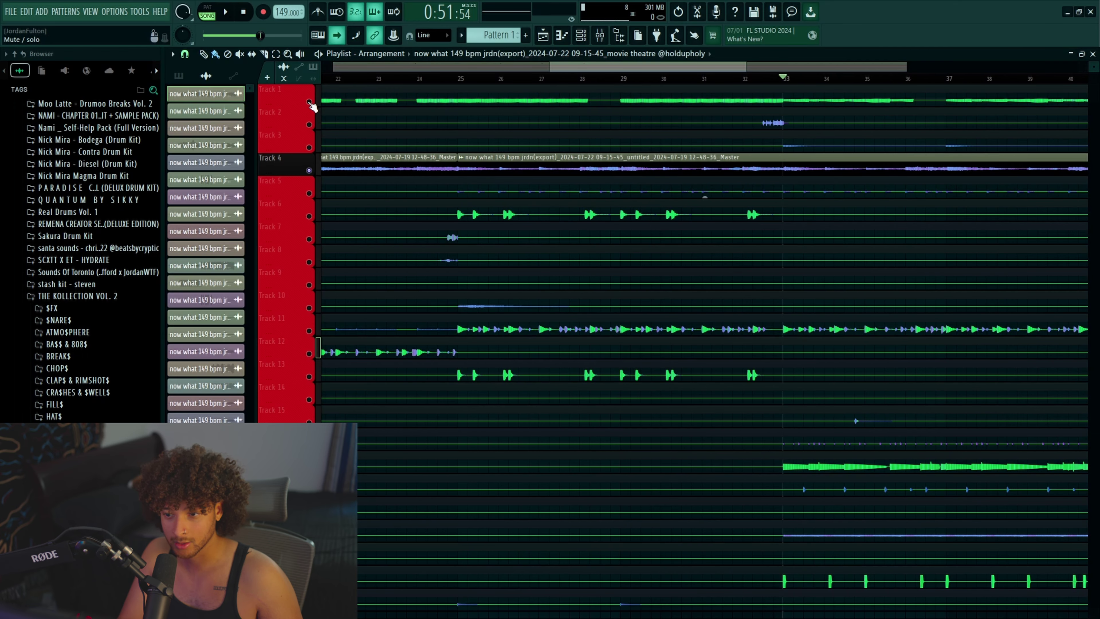
right_click(309, 102)
scroll(759, 207, "down", 3)
scroll(758, 193, "up", 2)
Step: Audition the I Wonda 808 stem from bar 33, on its own and with the movie theatre stem on track 1 unmuted
key("space")
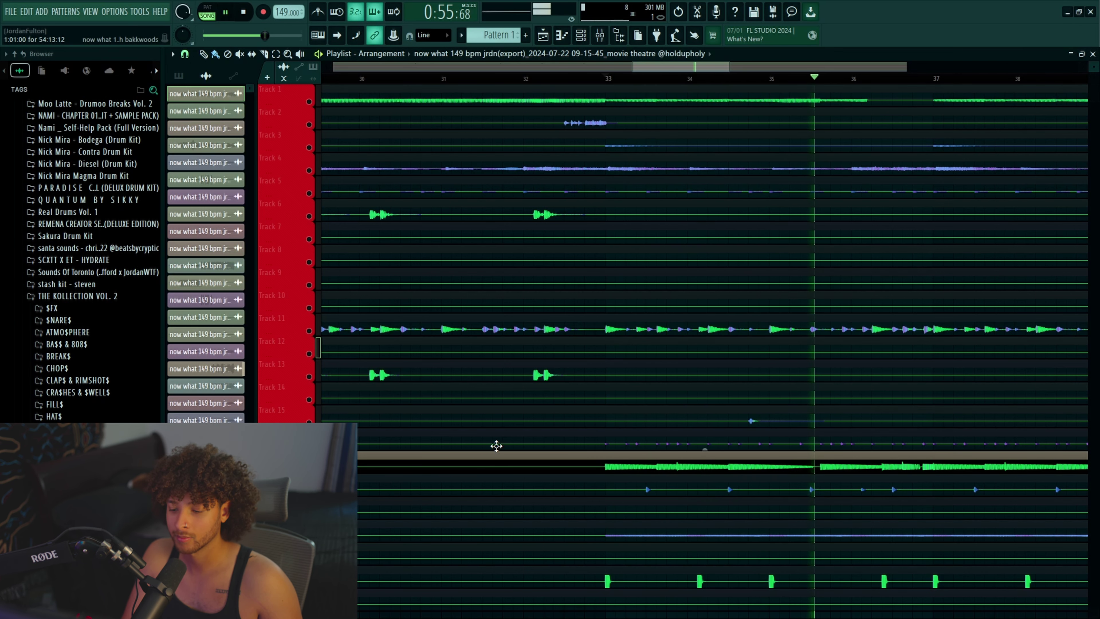
scroll(522, 436, "down", 3)
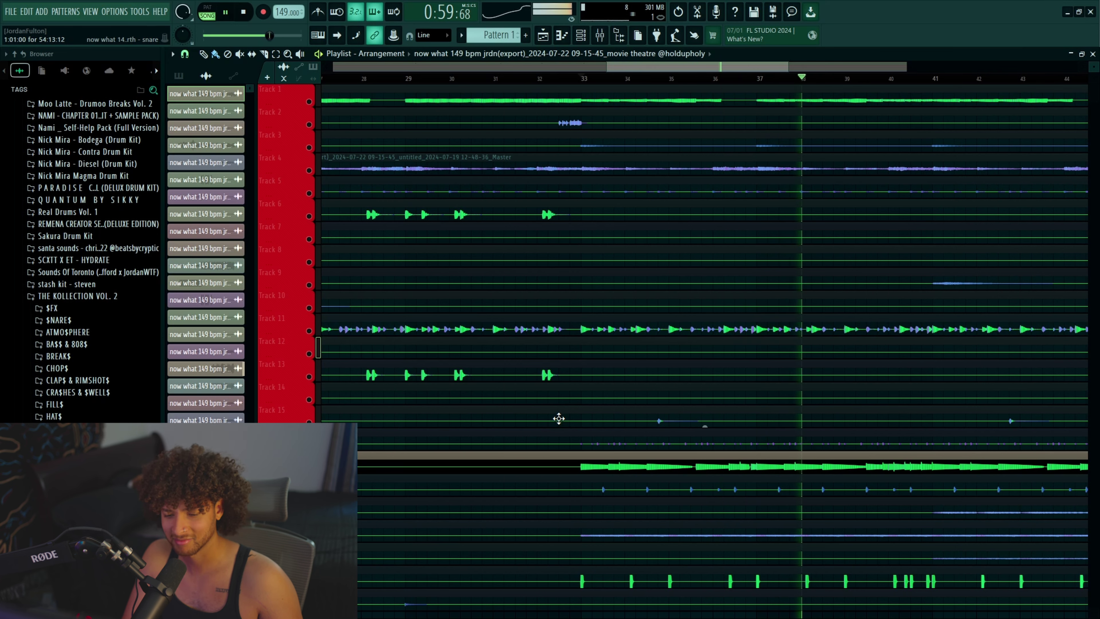
scroll(561, 421, "down", 5)
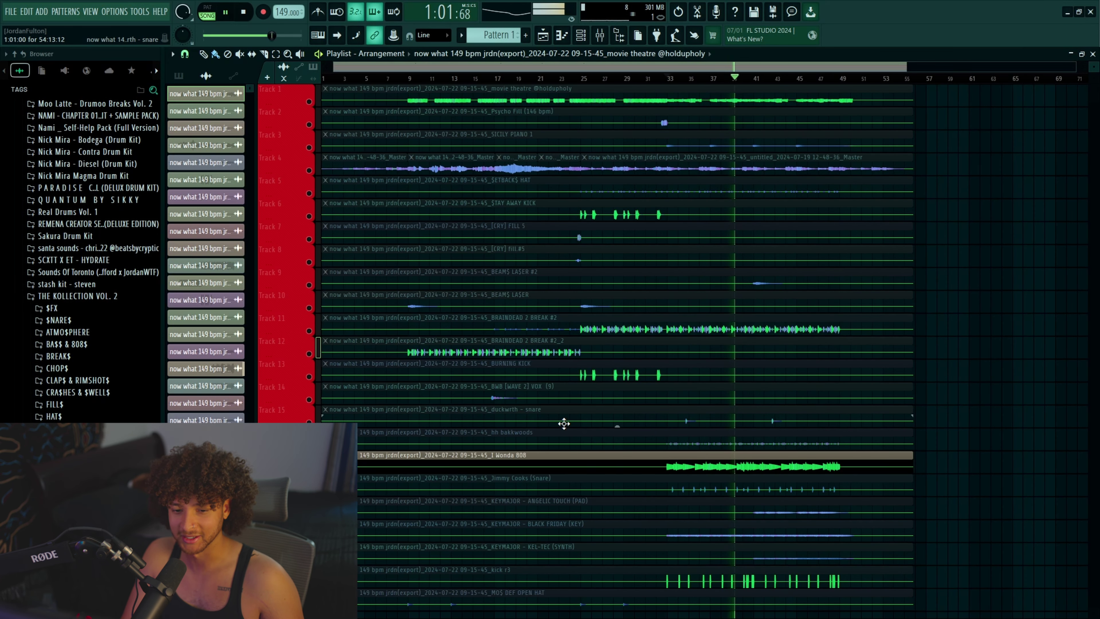
scroll(564, 429, "up", 5)
scroll(693, 455, "down", 2)
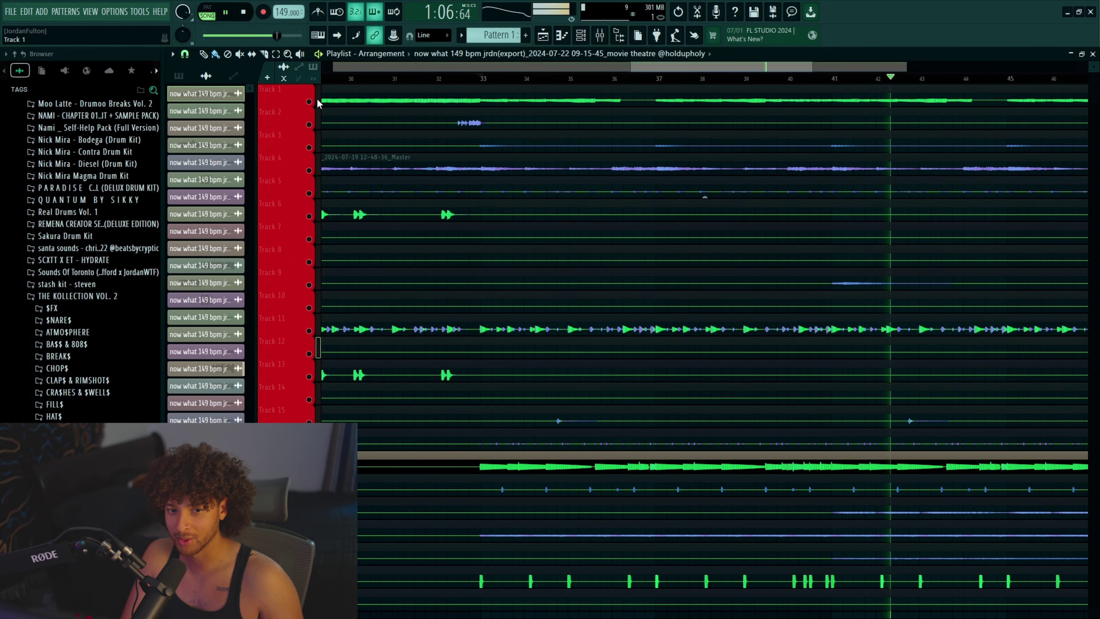
key("space")
left_click(309, 102)
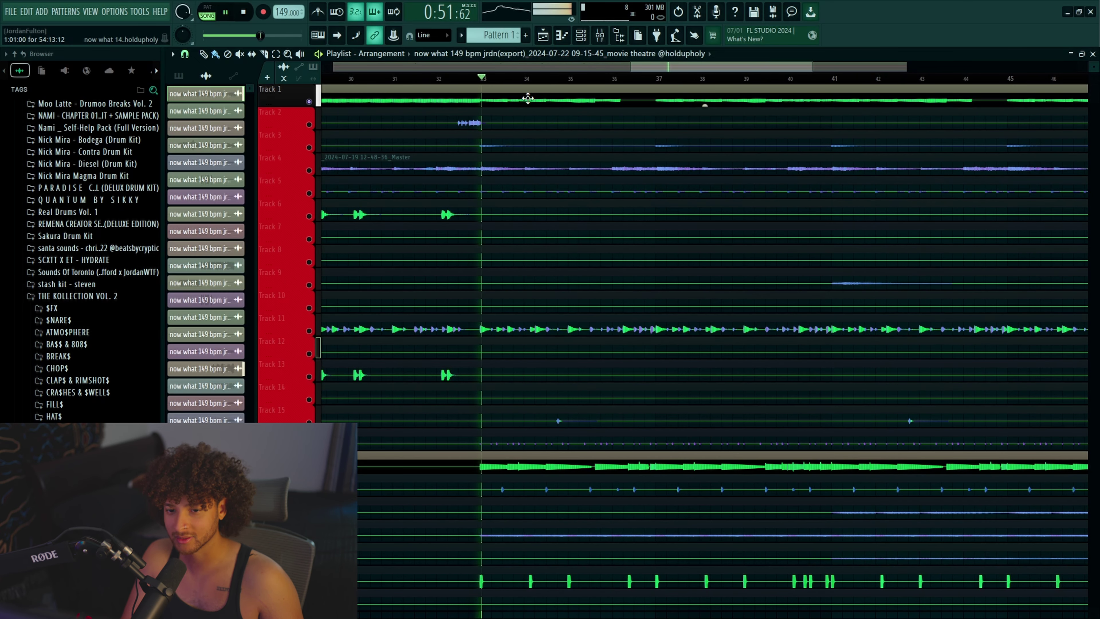